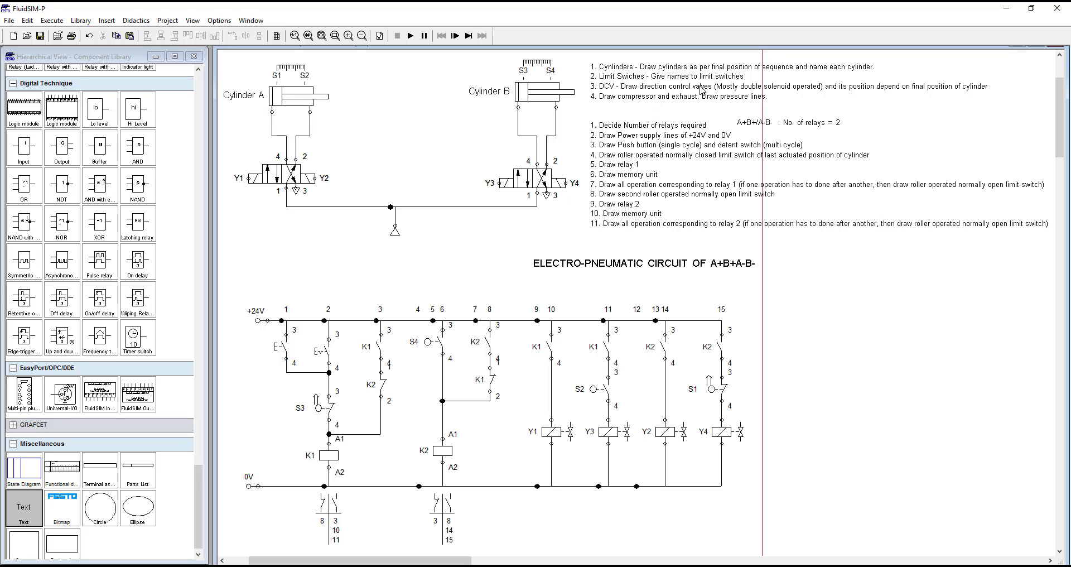
Examine the written circuit-drawing steps together with cylinders A and B and their limit switches S1 to S4
left_click(673, 88)
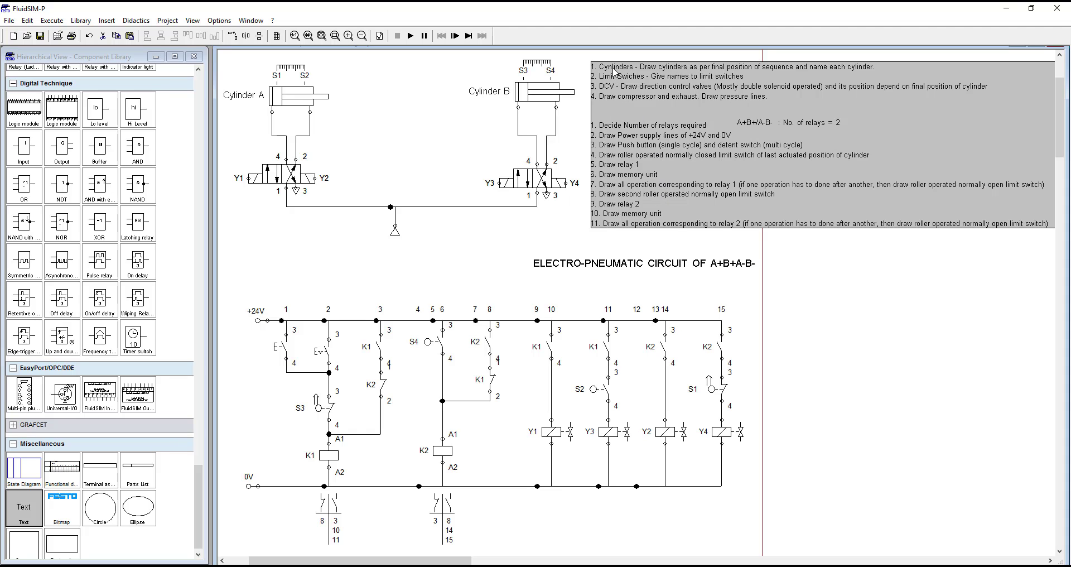
left_click(295, 102)
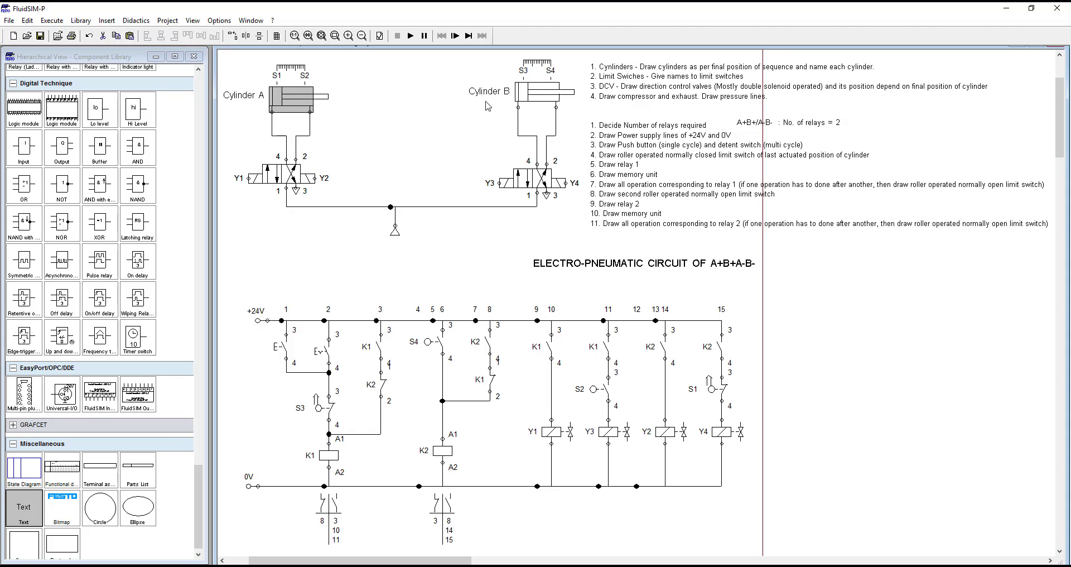
left_click(545, 98)
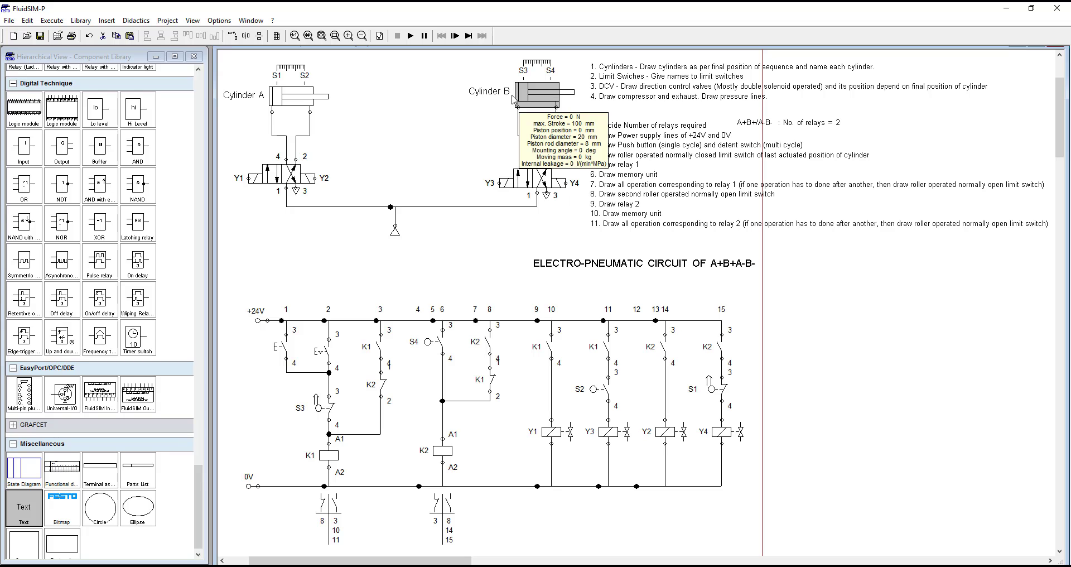
left_click(290, 104)
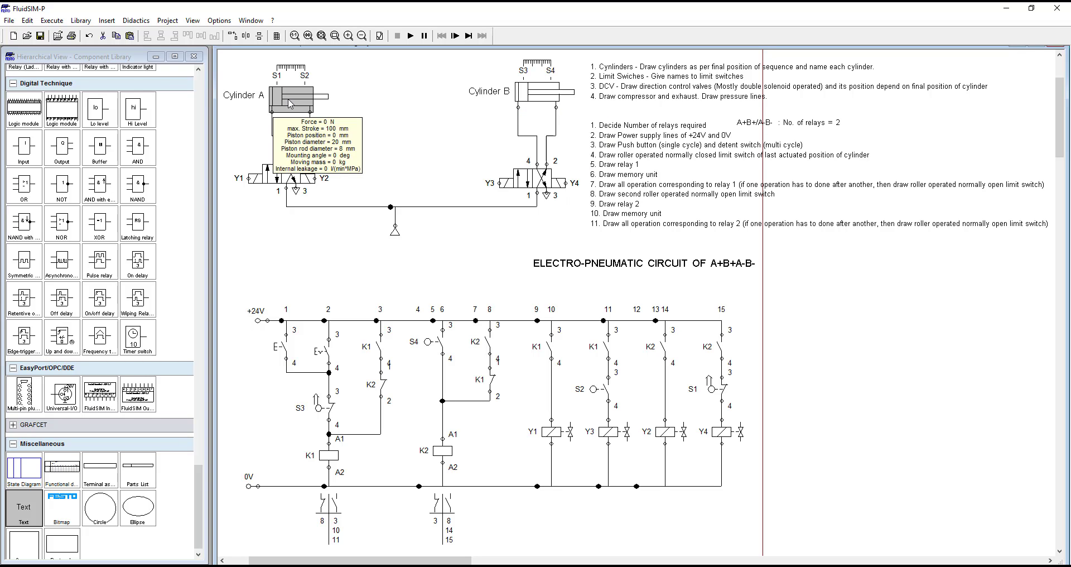
left_click(633, 89)
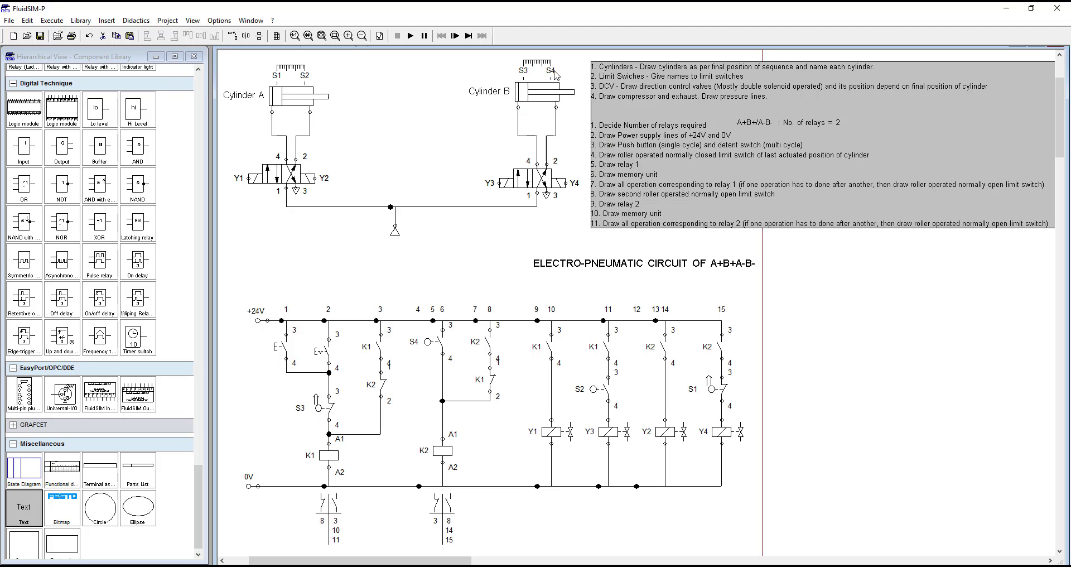
left_click(286, 98)
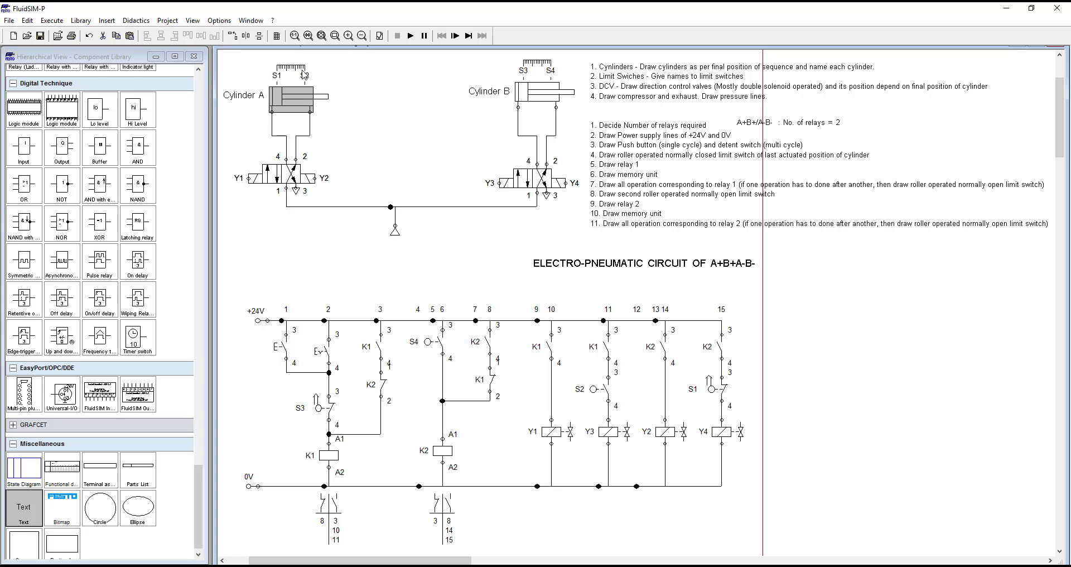
mouse_move(280, 98)
left_click(534, 98)
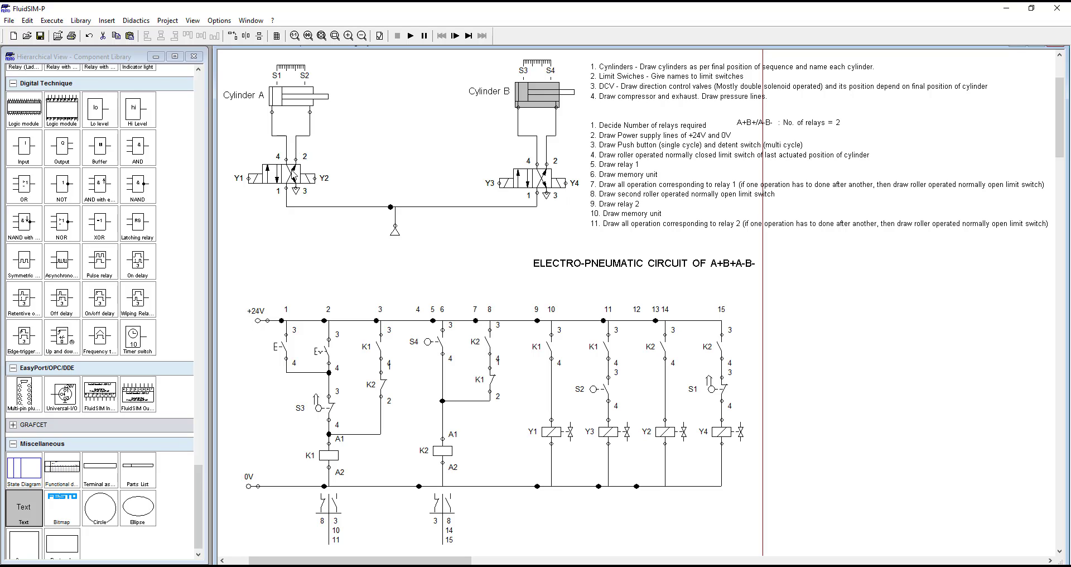
Examine the double-solenoid directional control valves of both cylinders and their solenoids Y1 to Y4
left_click(293, 175)
left_click(529, 179)
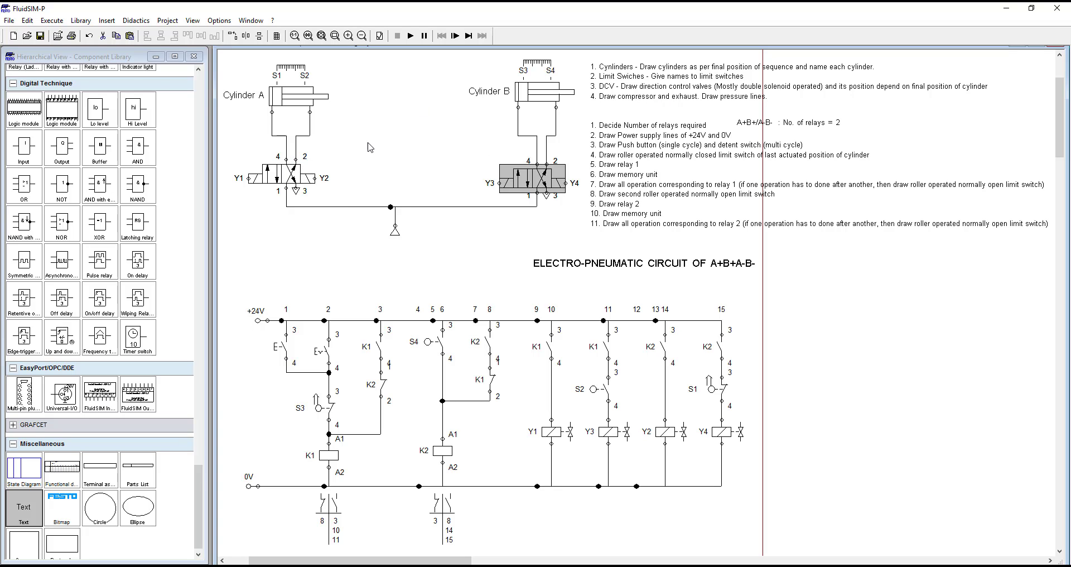
mouse_move(282, 169)
left_click(244, 180)
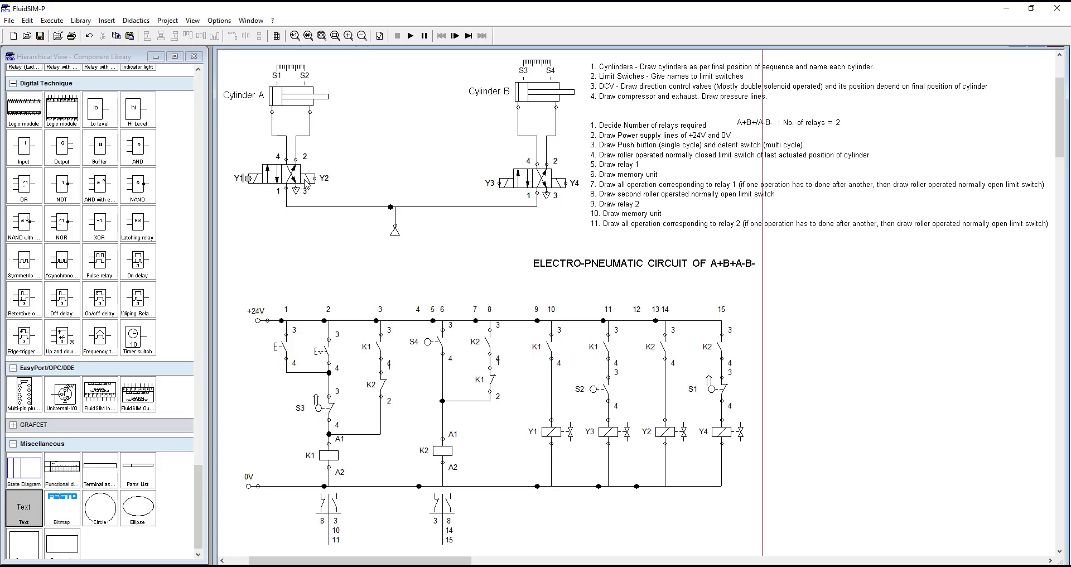
left_click(305, 183)
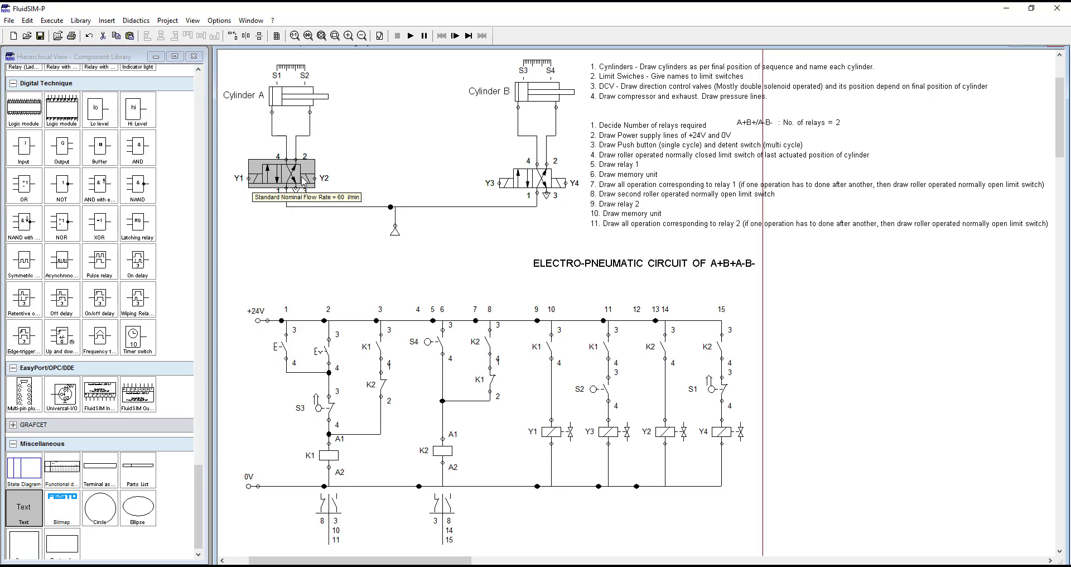
left_click(518, 185)
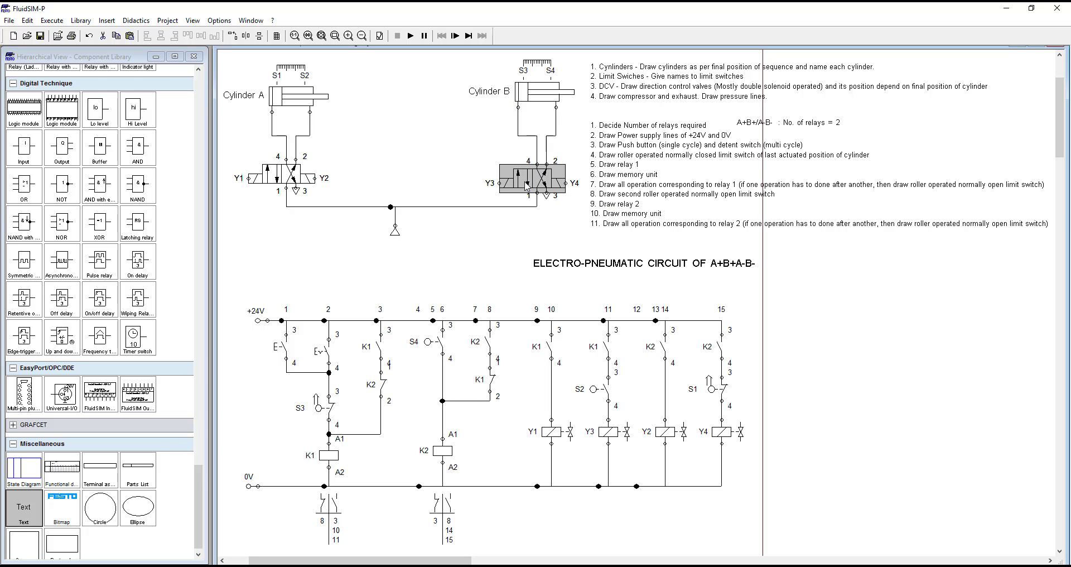
mouse_move(527, 186)
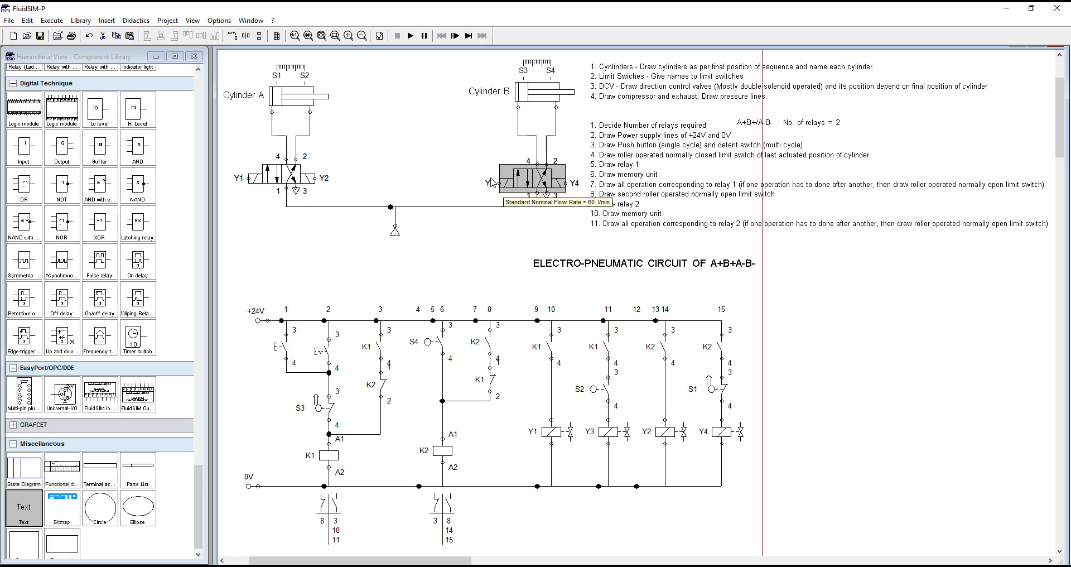
Examine the compressor, pressure lines and exhausts, and how the valves feed cylinders A and B for the A+B+A-B- sequence
left_click(399, 232)
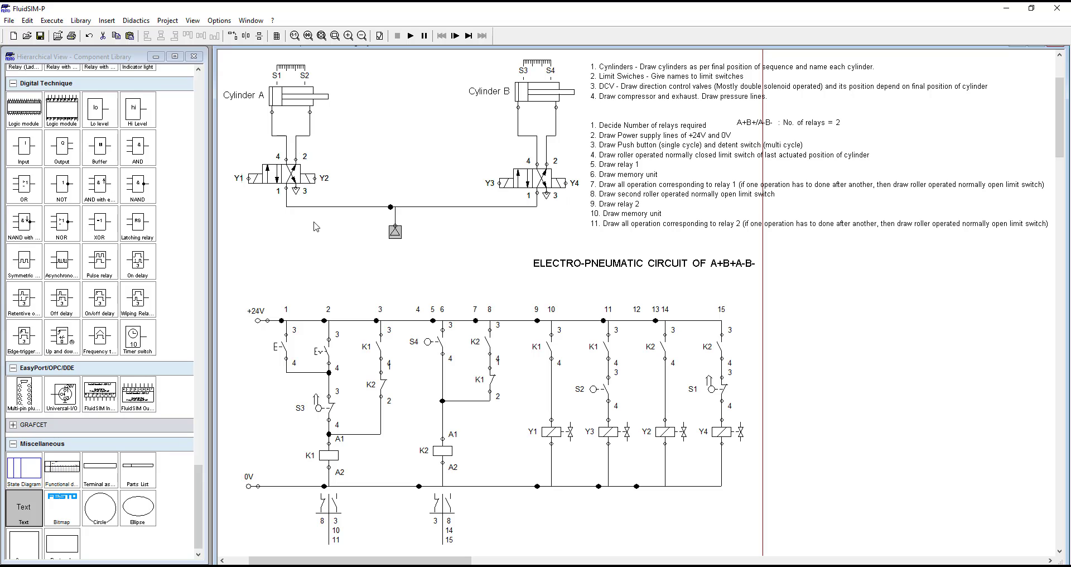
left_click(304, 195)
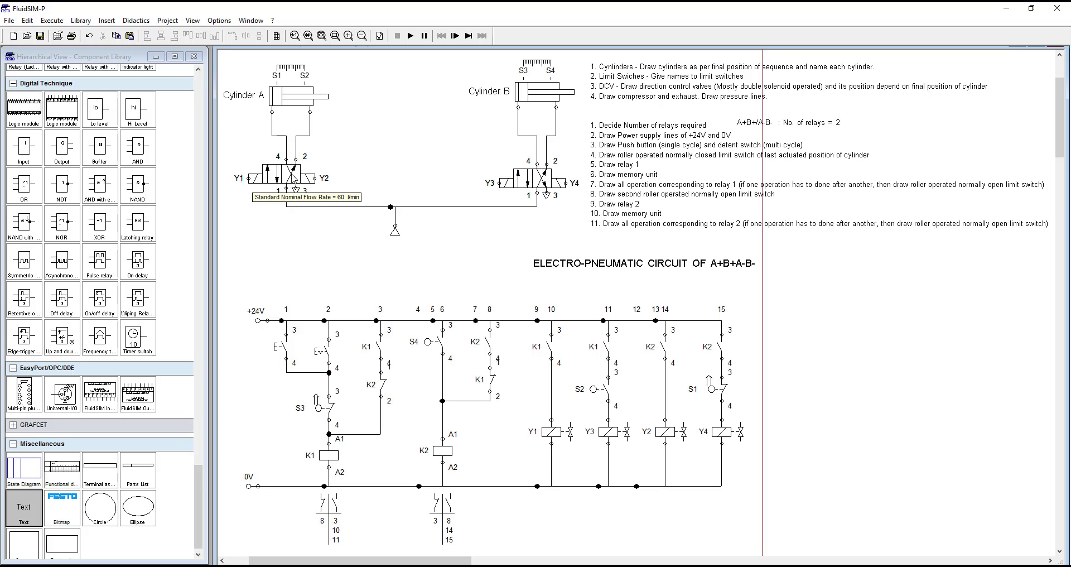
left_click(290, 98)
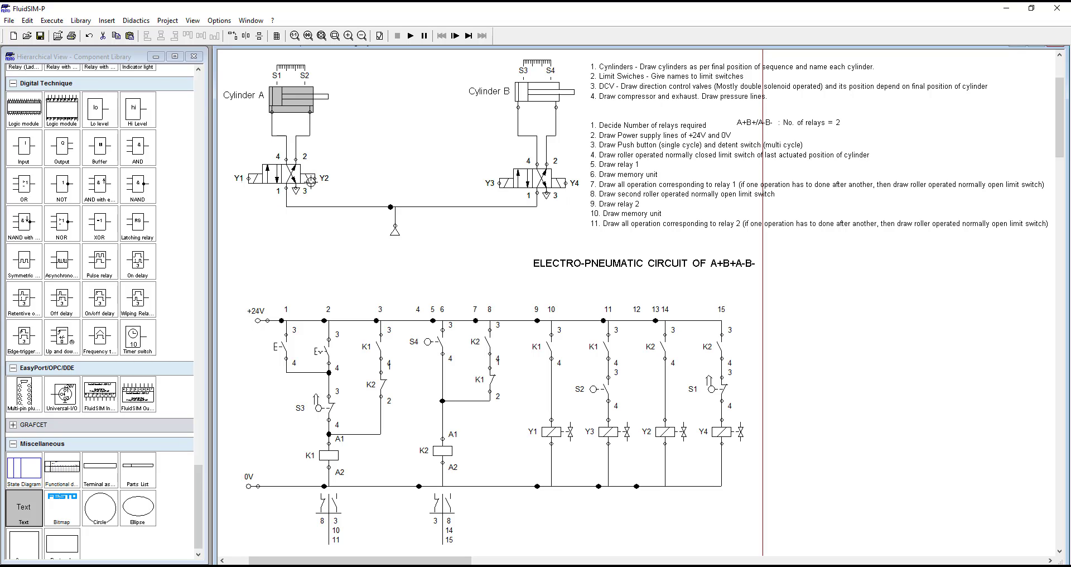
left_click(292, 172)
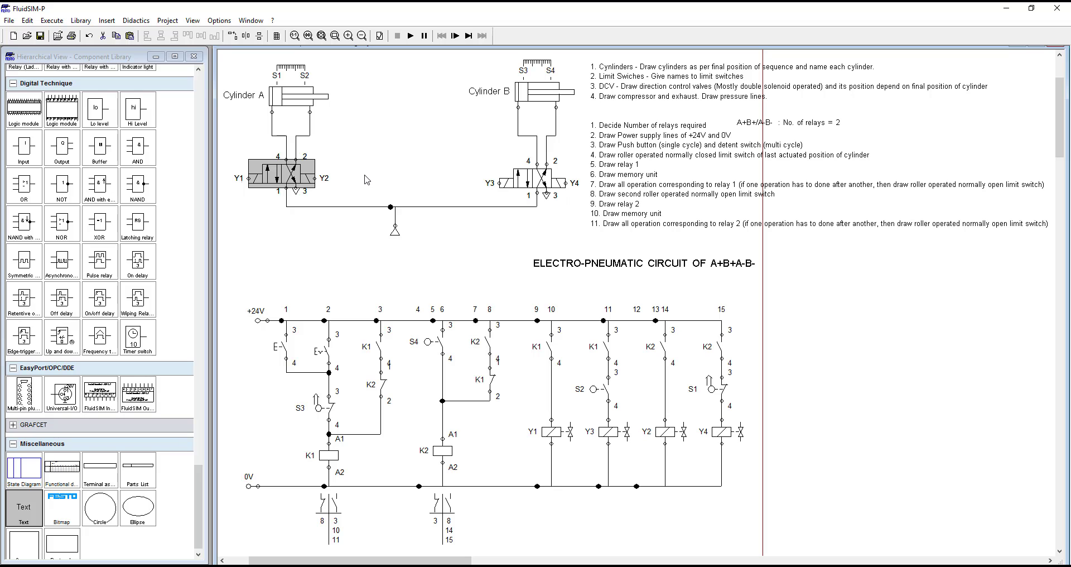
left_click(741, 269)
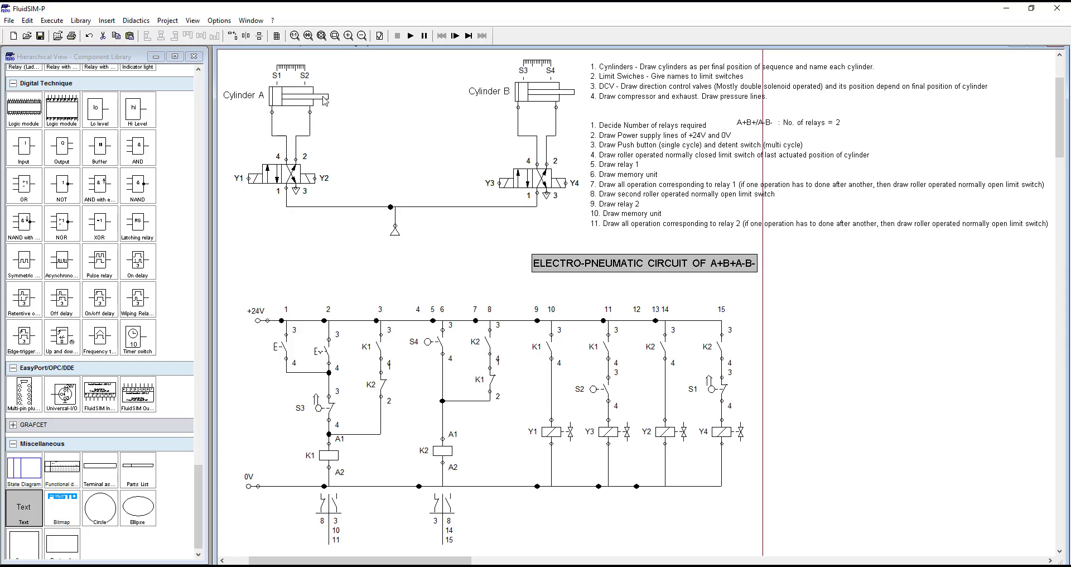
mouse_move(284, 102)
mouse_move(310, 180)
mouse_move(394, 238)
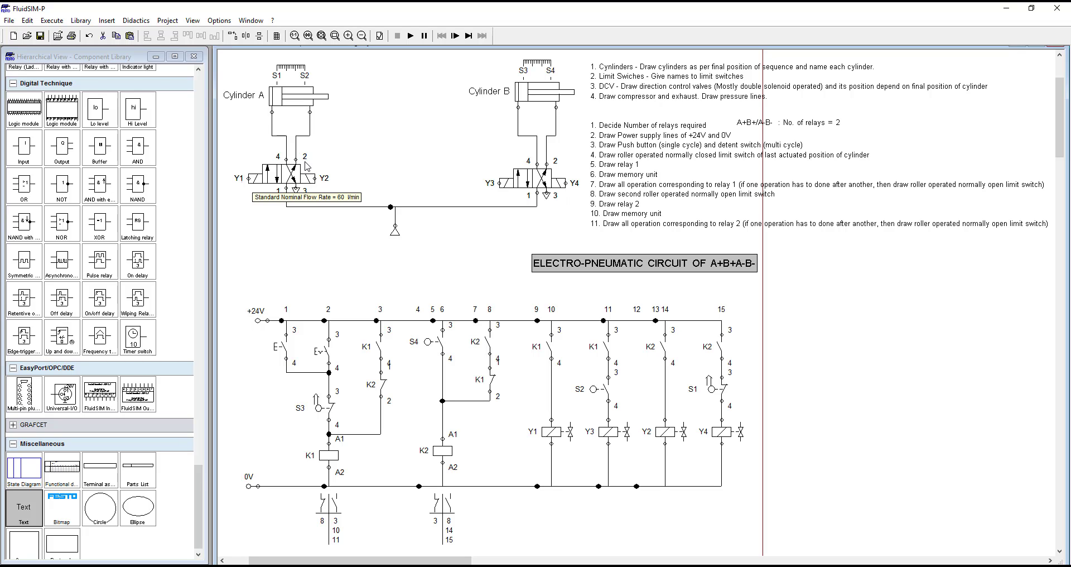
left_click(283, 102)
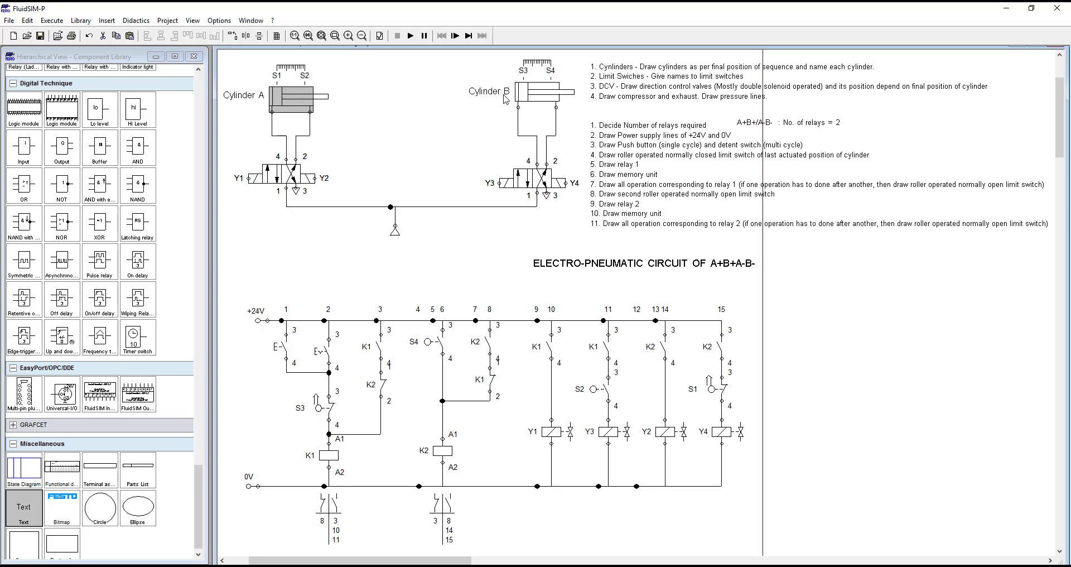
left_click(559, 186)
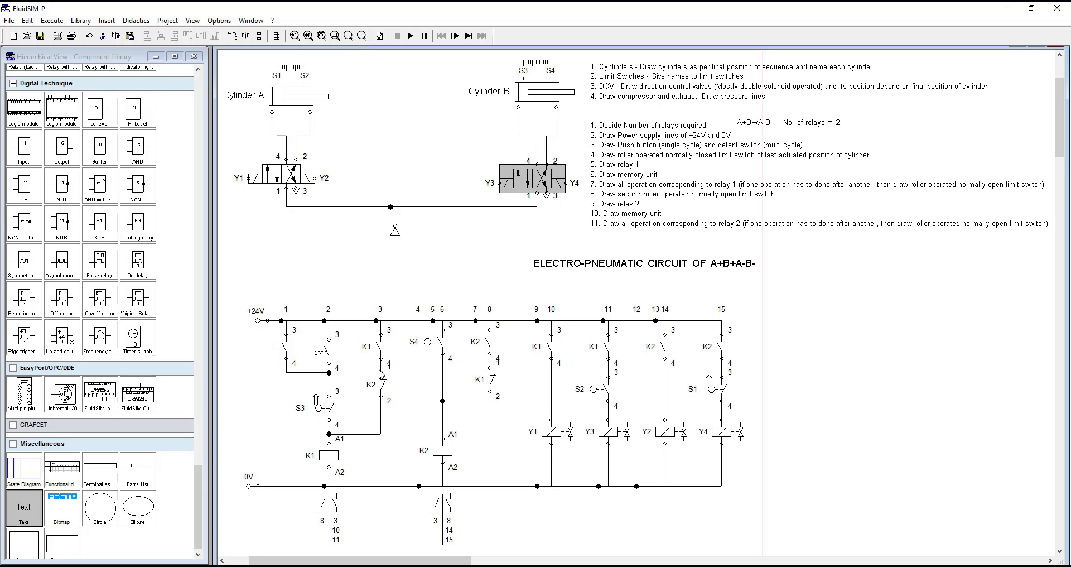
Examine the +24V and 0V supply lines, the push button, the detent switch and the normally closed limit switch S3
left_click(259, 322)
left_click(250, 487)
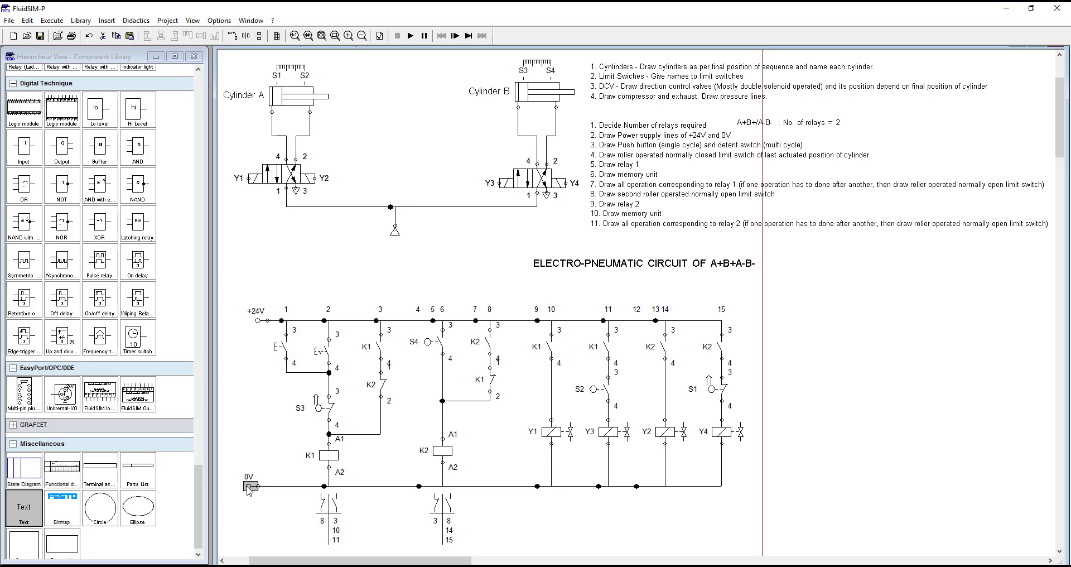
left_click(665, 133)
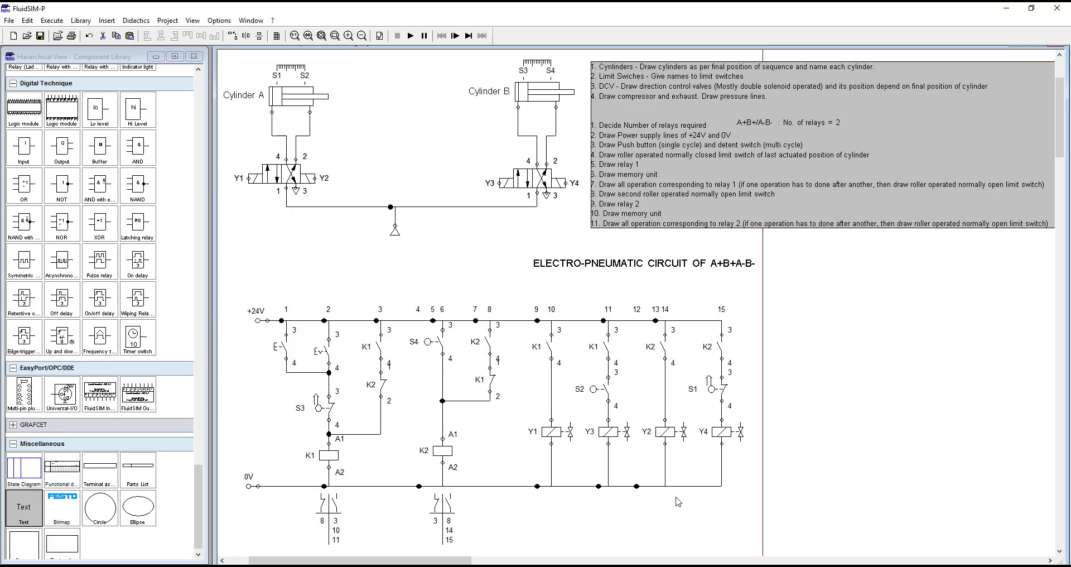
left_click(282, 351)
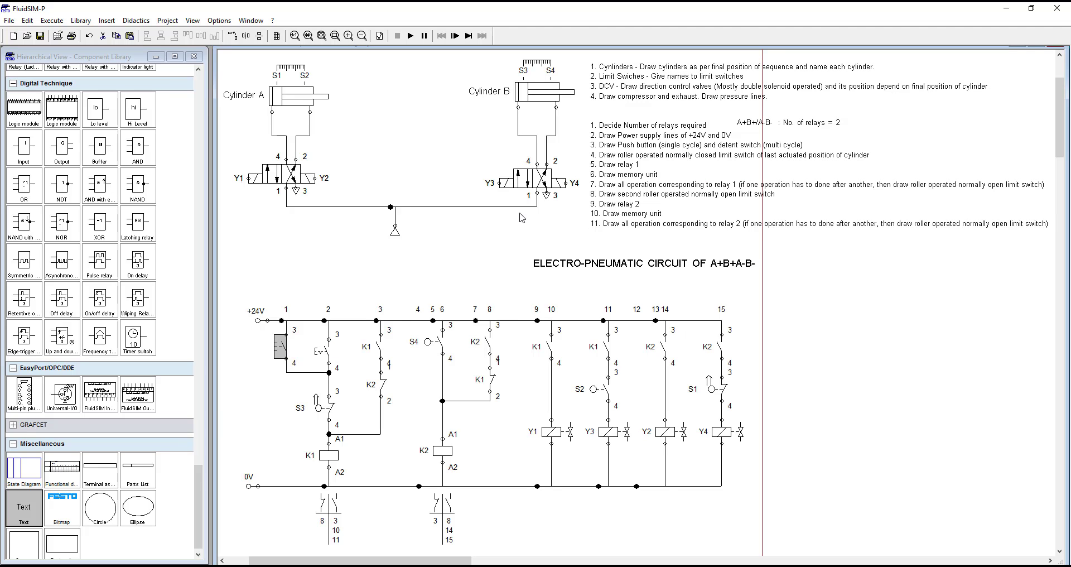
left_click(322, 354)
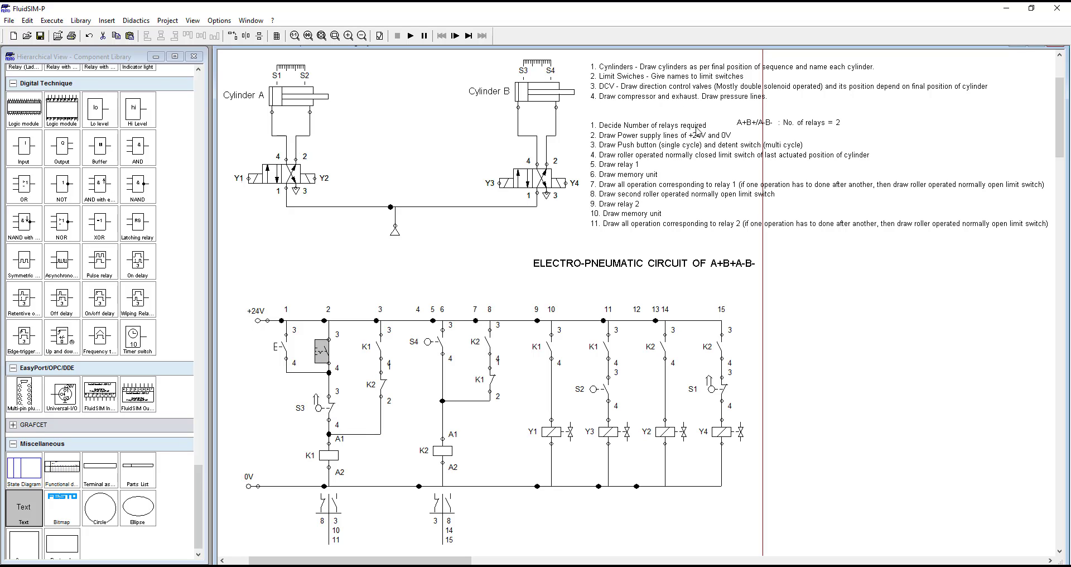
left_click(329, 410)
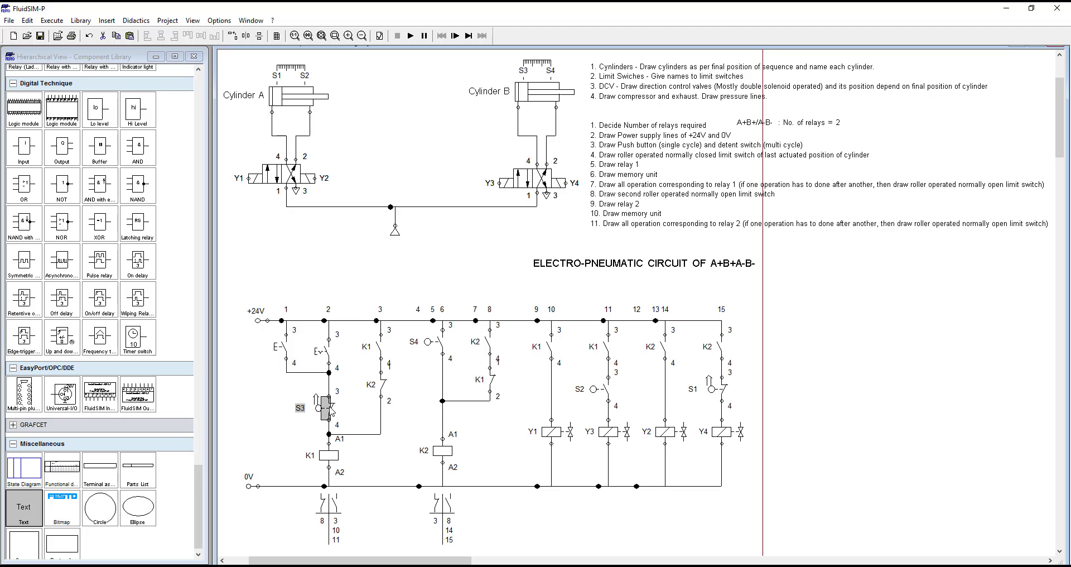
left_click(668, 164)
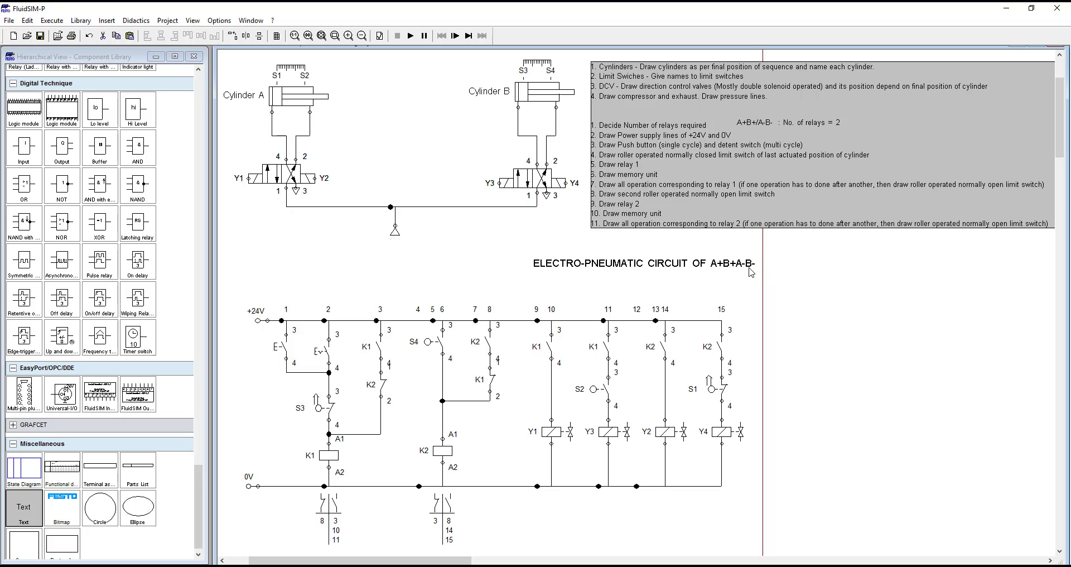
mouse_move(525, 86)
left_click(326, 412)
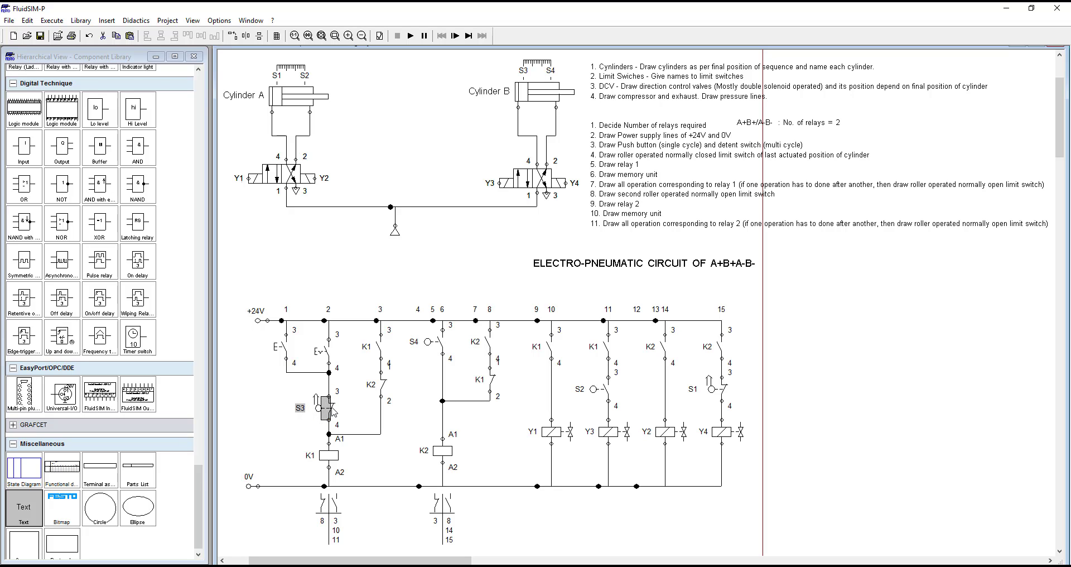
Examine relay coil K1 and its memory unit made of the K1 and K2 contacts
left_click(332, 458)
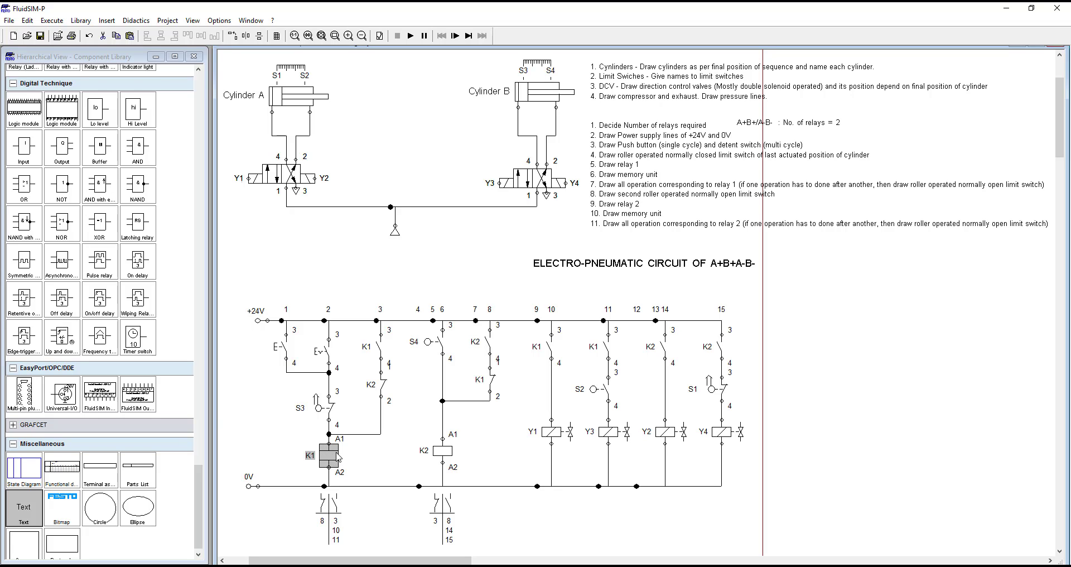
left_click_drag(364, 335, 389, 397)
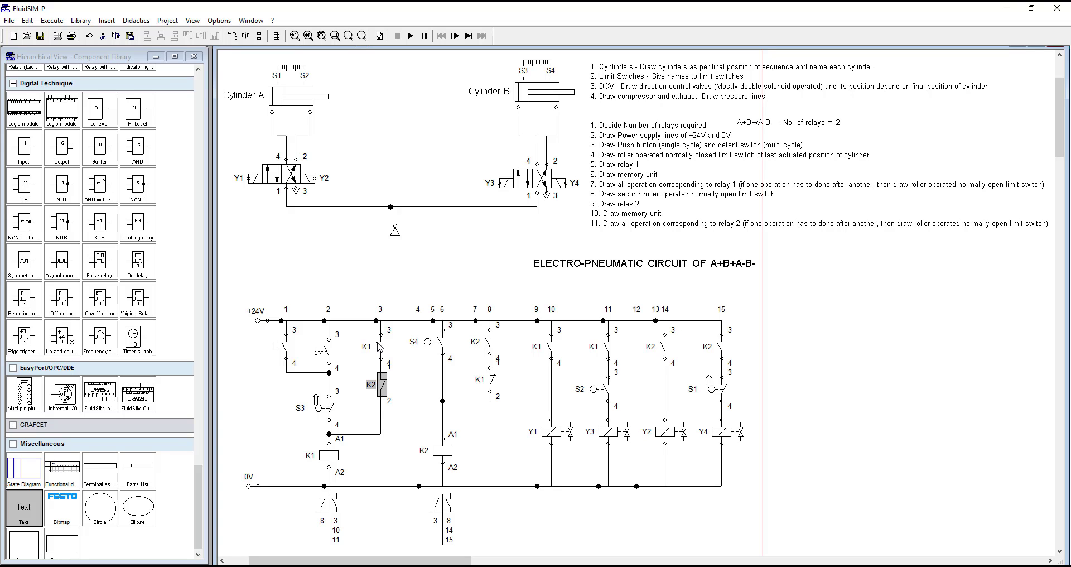
left_click(329, 462)
left_click(382, 354)
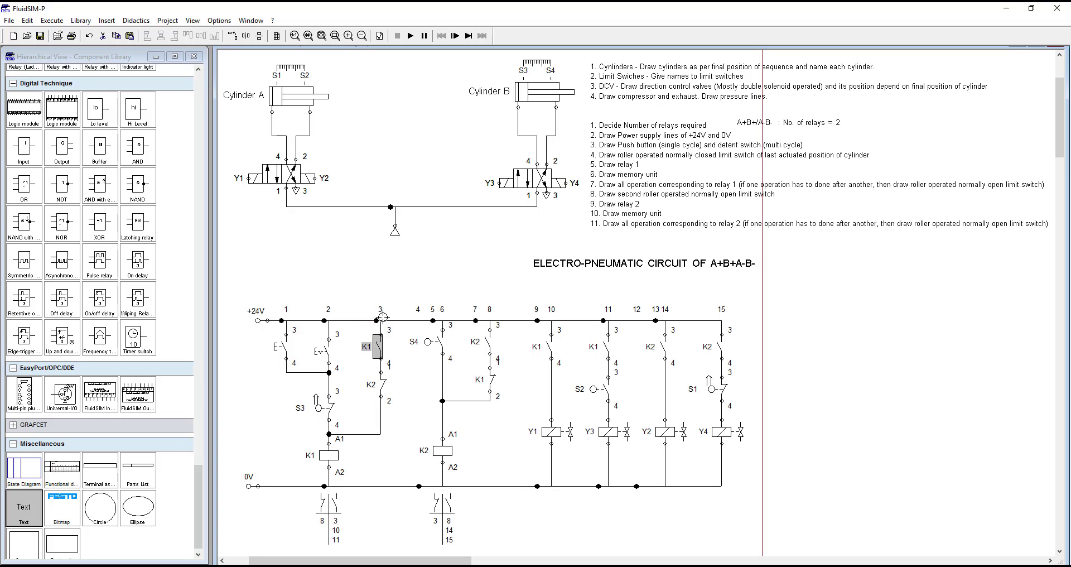
left_click(381, 386)
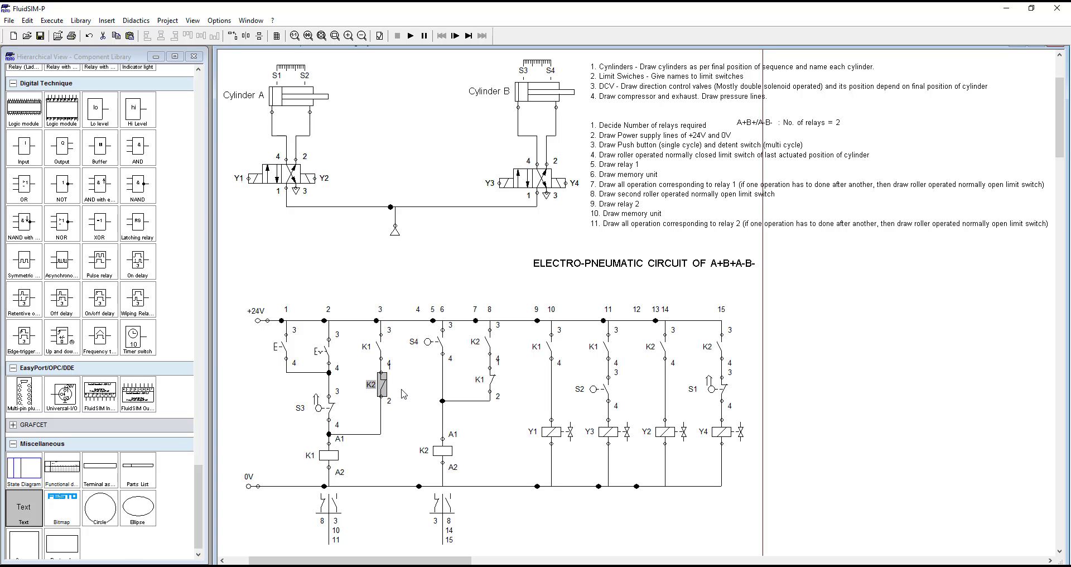
left_click(330, 457)
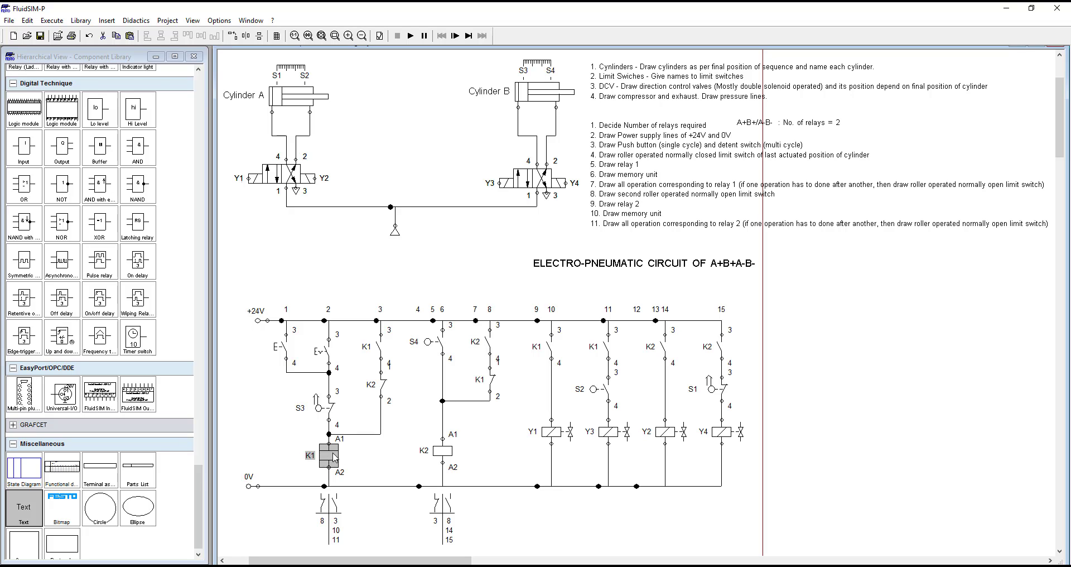
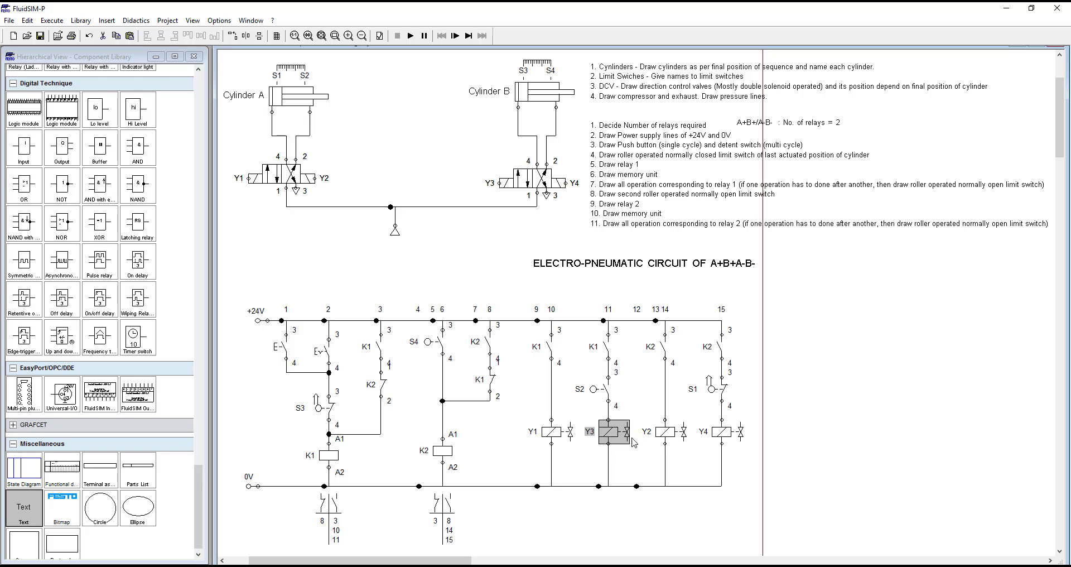
Examine the operations driven by relay 1: solenoid Y1 and limit switch S2 in the Y3 branch
left_click(558, 434)
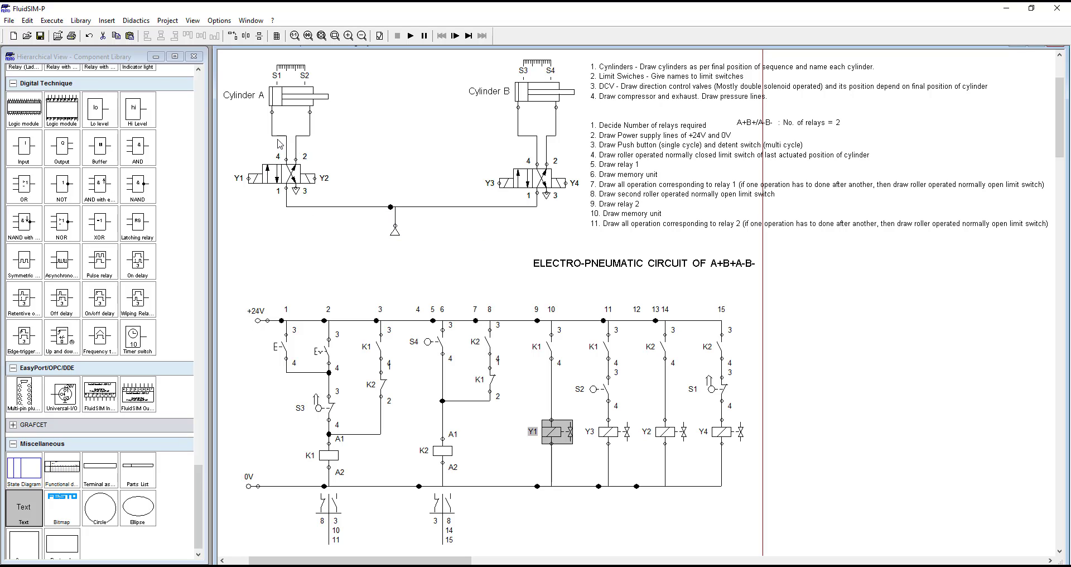
mouse_move(286, 99)
left_click(609, 394)
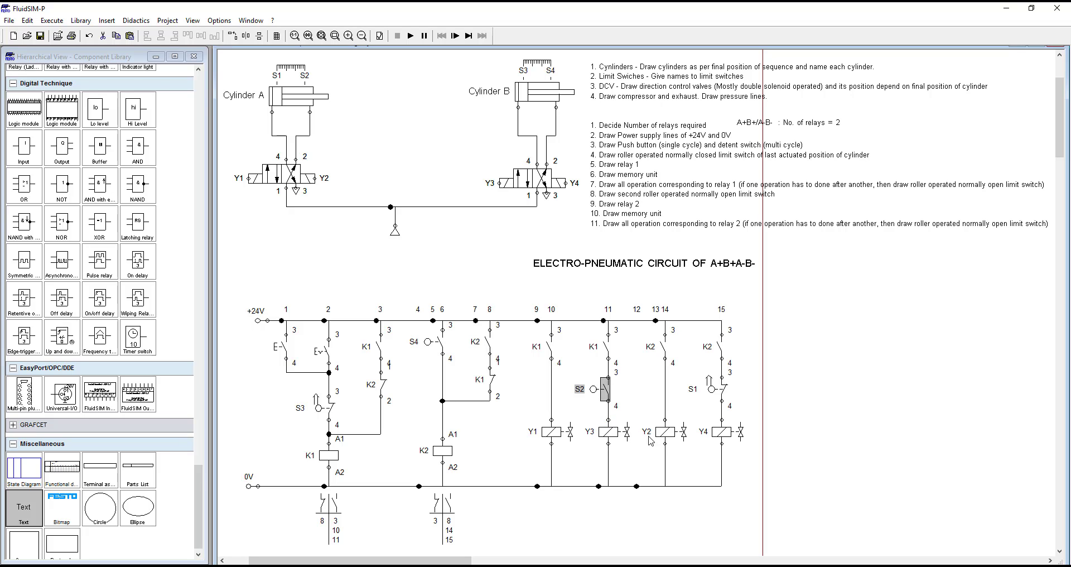
Examine solenoid Y3 and how its valve drives cylinder B and the S3 and S4 limit switches, alongside the listed drawing steps
left_click(619, 432)
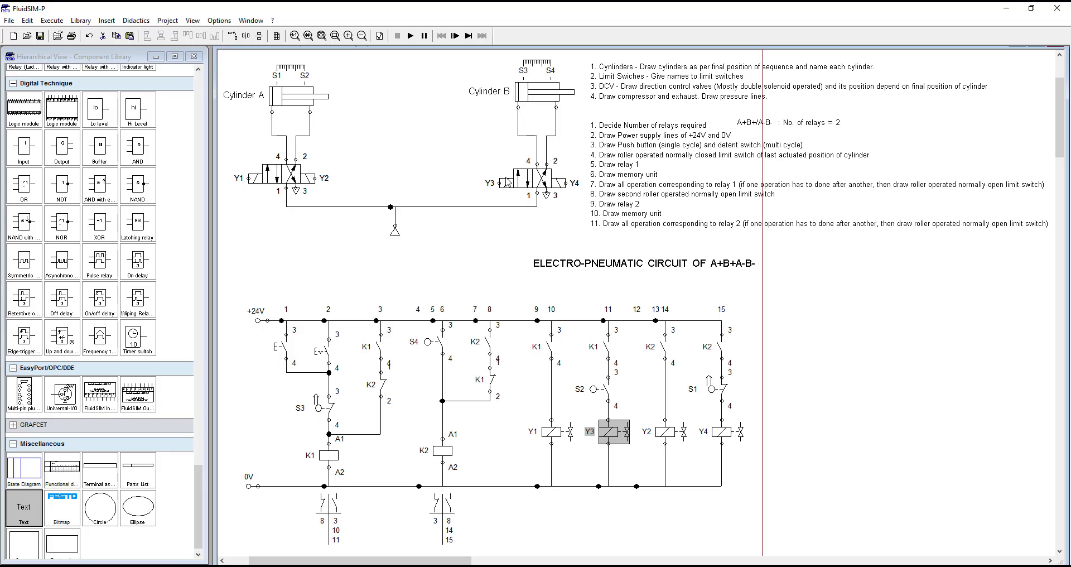
mouse_move(522, 92)
left_click(628, 186)
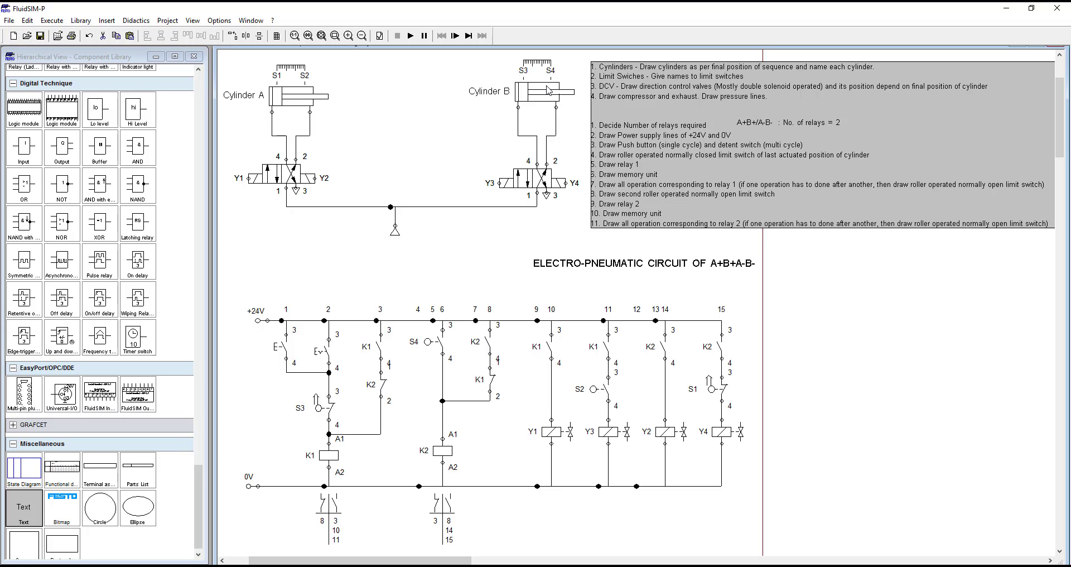
mouse_move(559, 88)
left_click(532, 91)
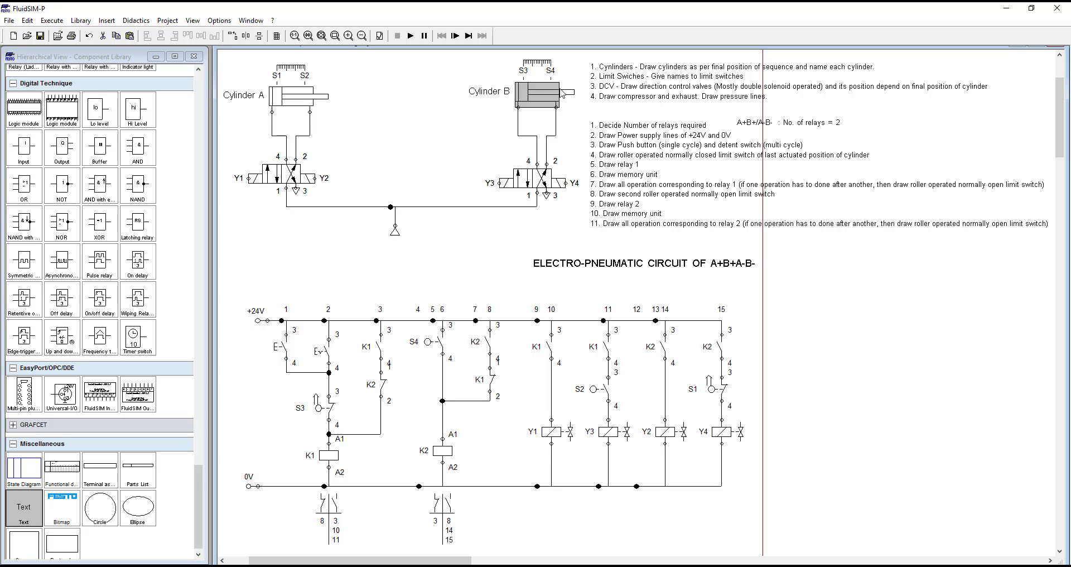
mouse_move(563, 94)
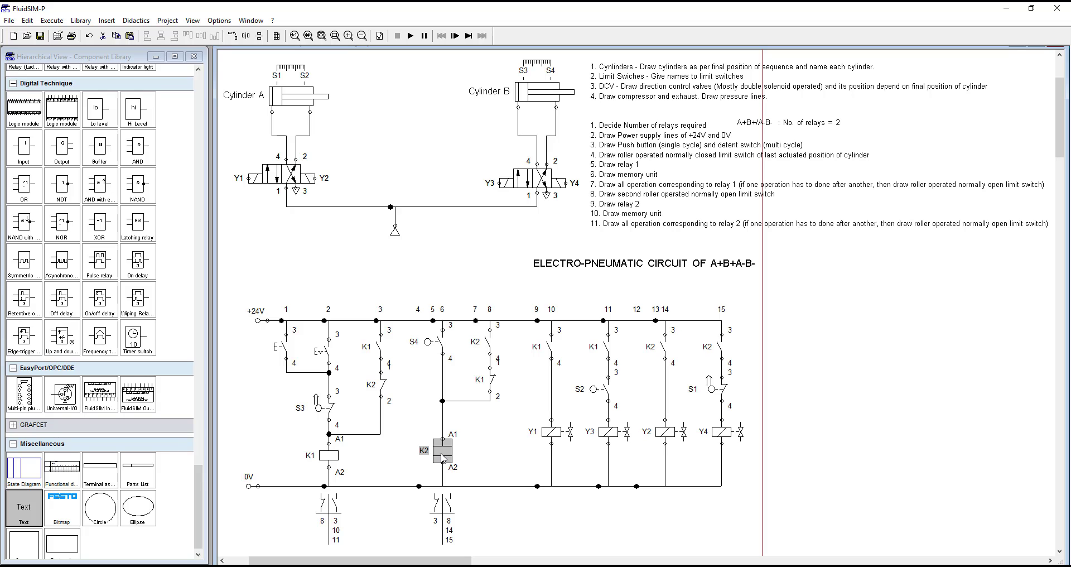
Examine the K2 contacts in relay 1's memory unit, relay 2's memory unit and the Y2 and Y4 branches
left_click(382, 385)
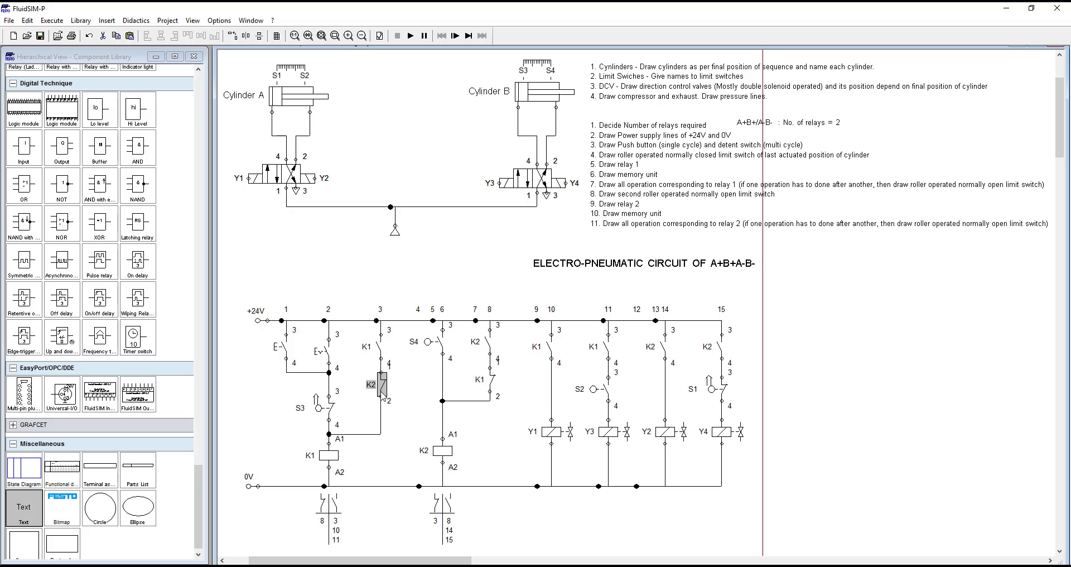
left_click(487, 346)
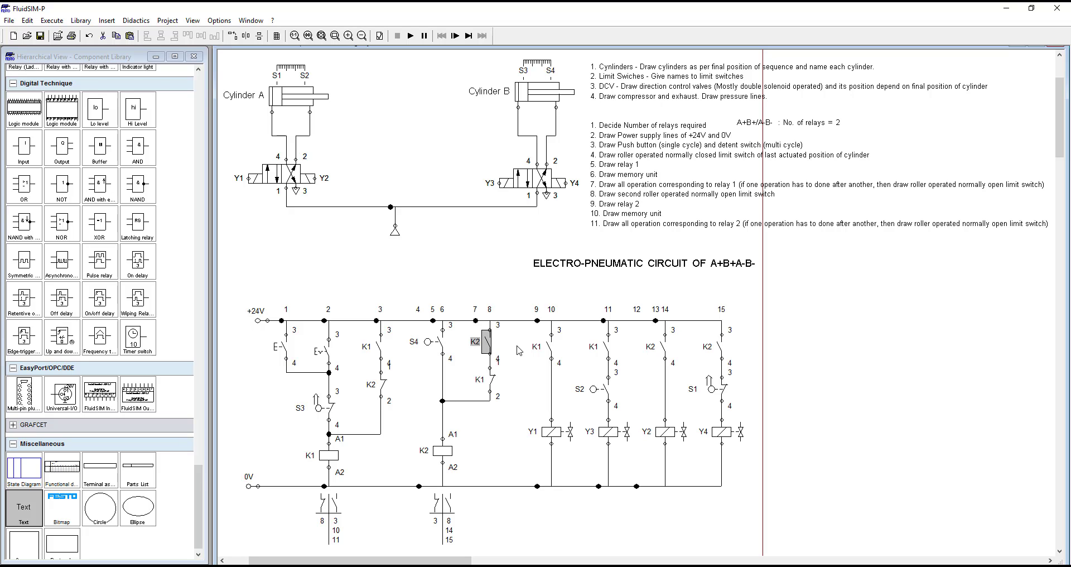
left_click(661, 350)
left_click(718, 348)
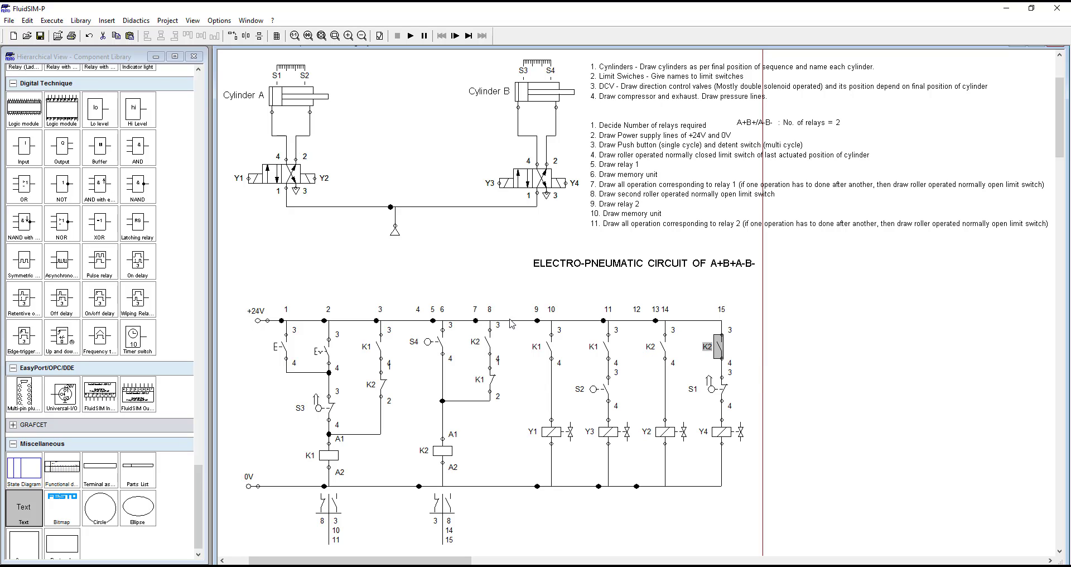
left_click(663, 350)
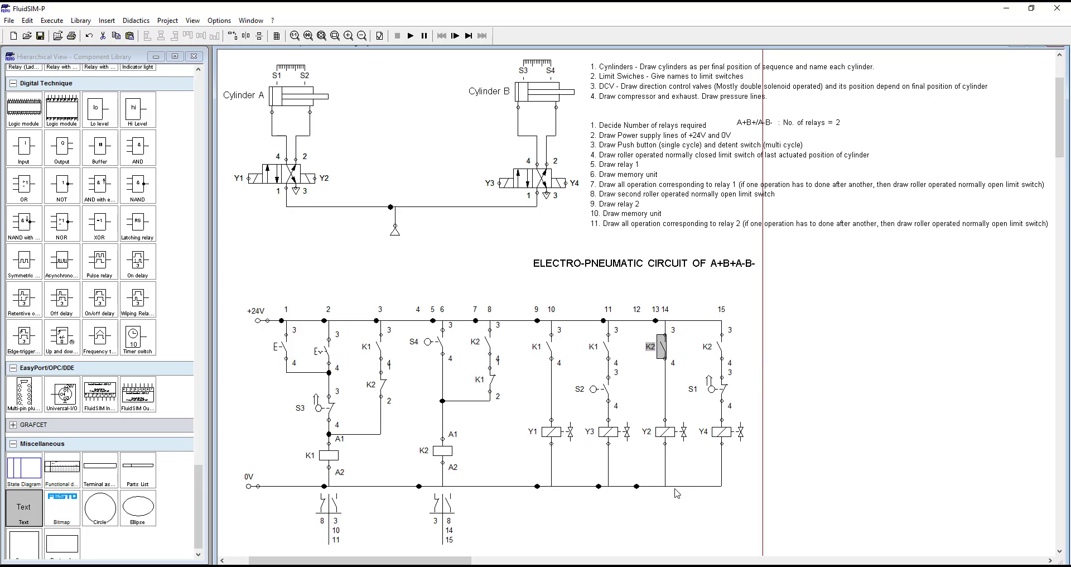
Examine solenoid Y2 and the matching valve that controls the return stroke of cylinder A
left_click(664, 437)
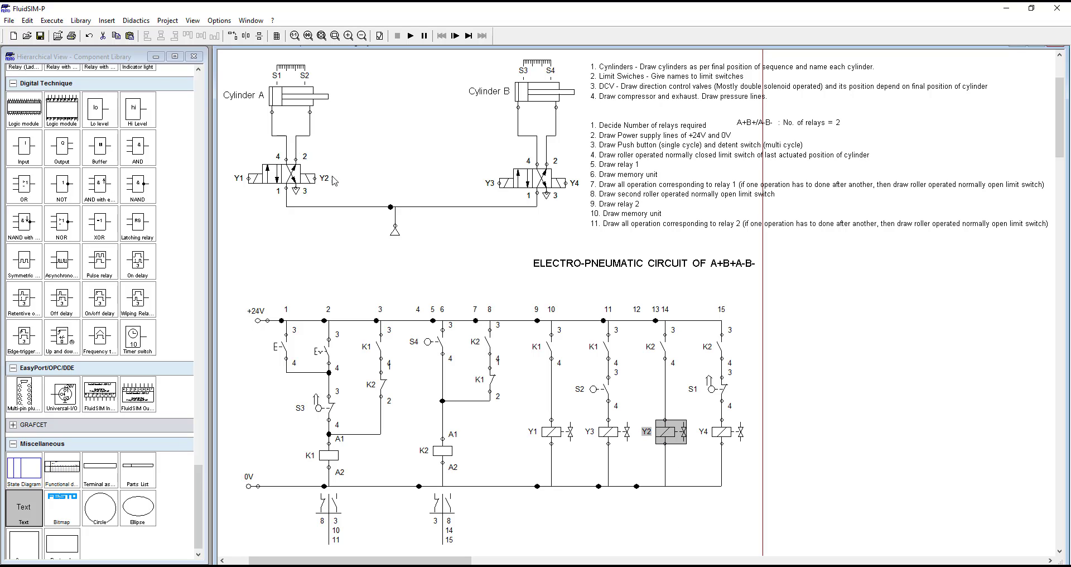
left_click(308, 177)
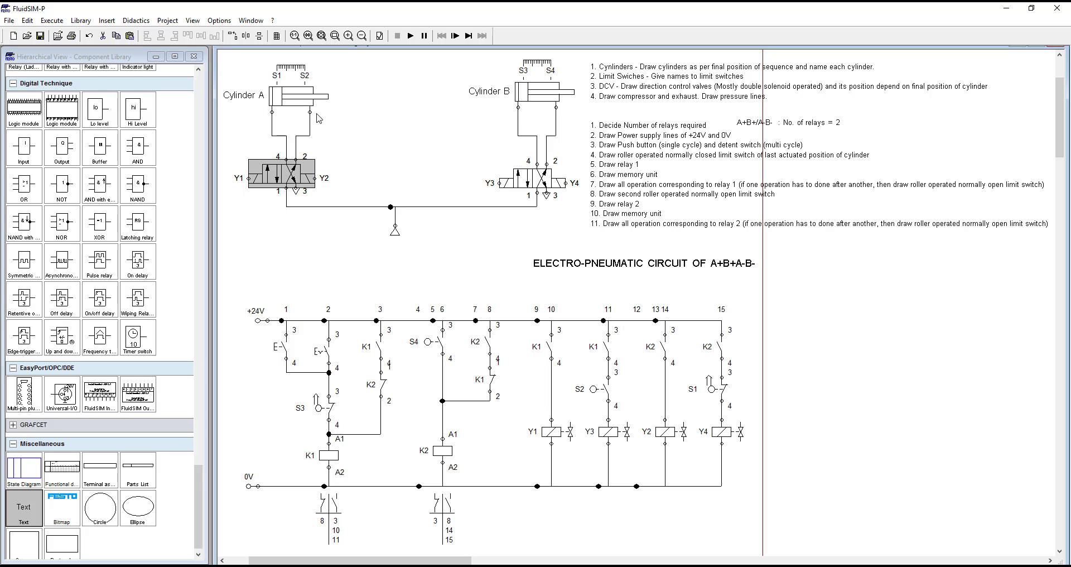
mouse_move(297, 100)
left_click(672, 437)
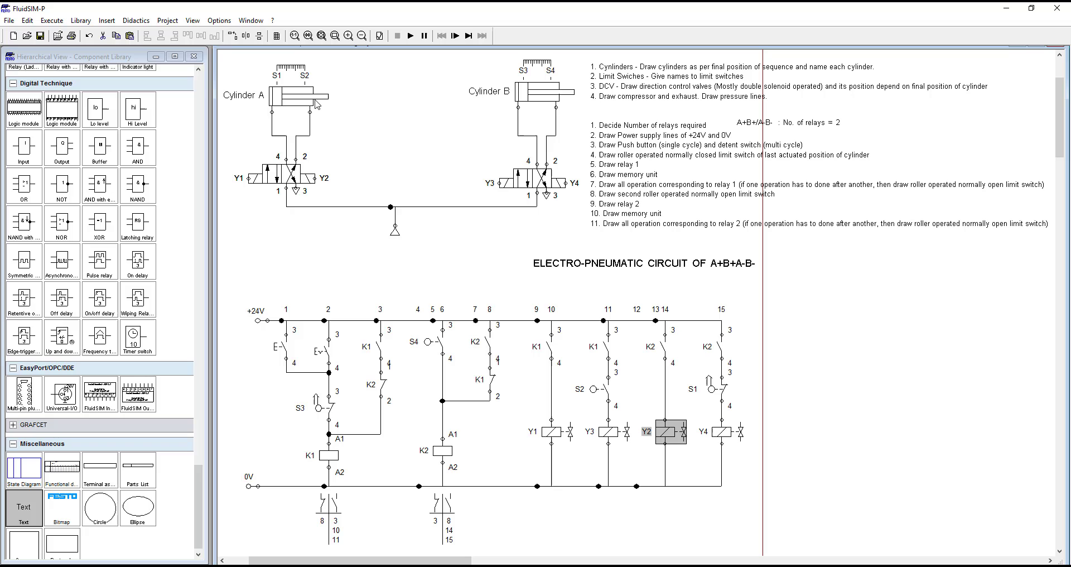
left_click(280, 95)
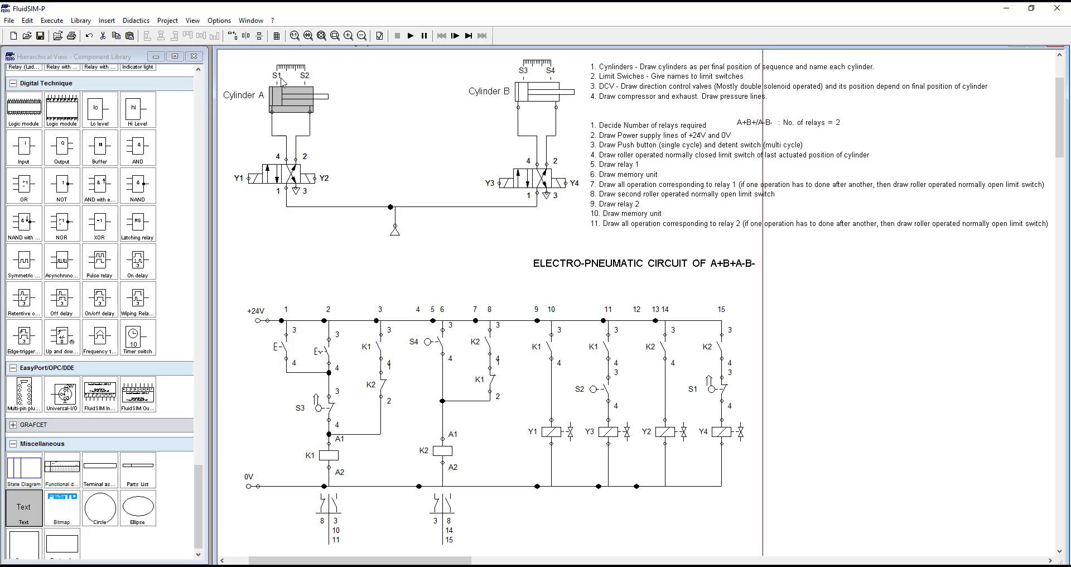
Examine limit switch S1 and solenoid Y4, together with the valve that returns cylinder B
left_click(722, 392)
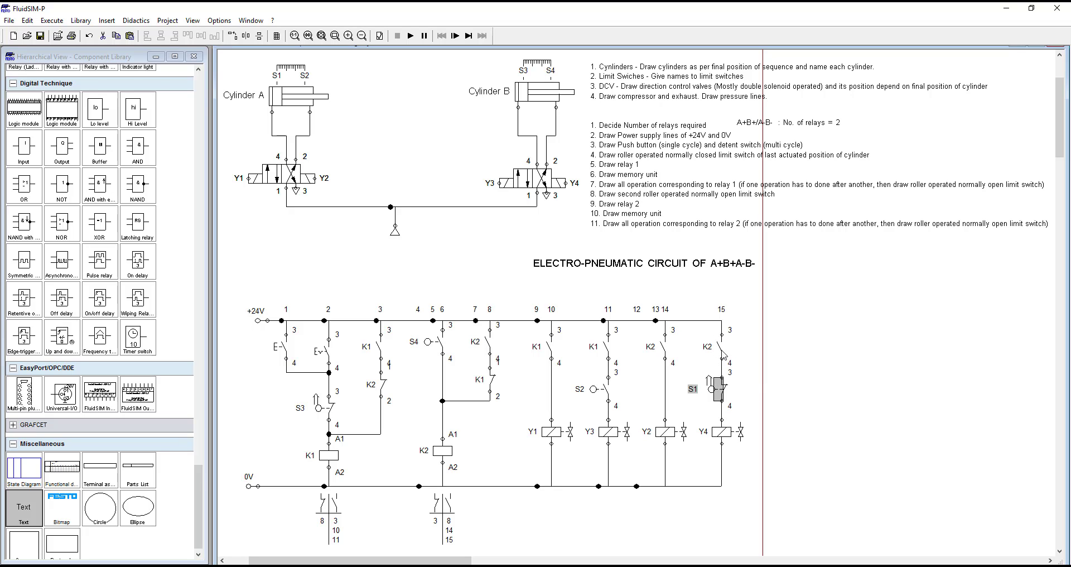
left_click(722, 434)
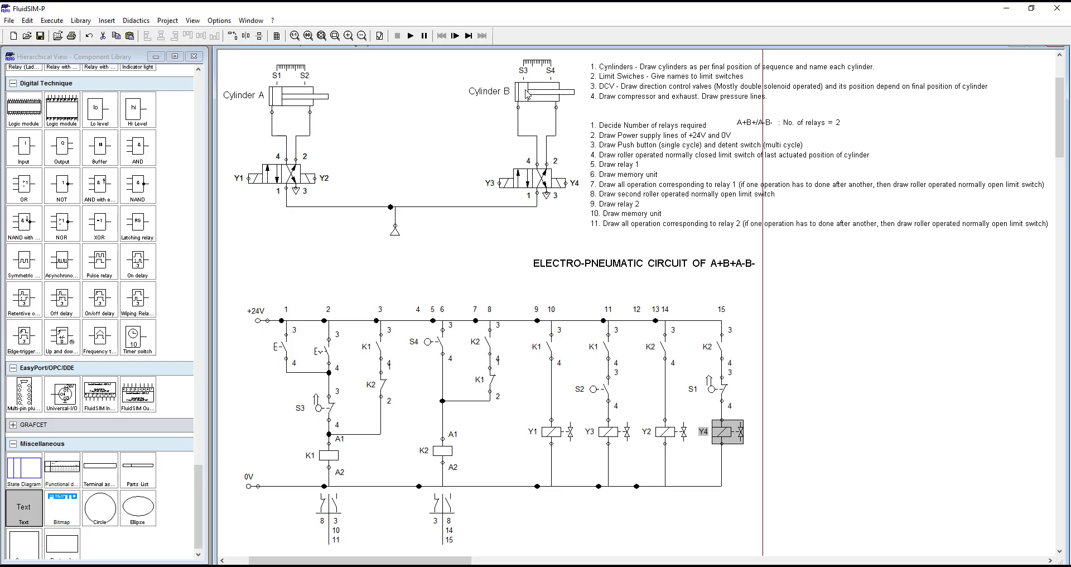
left_click(558, 182)
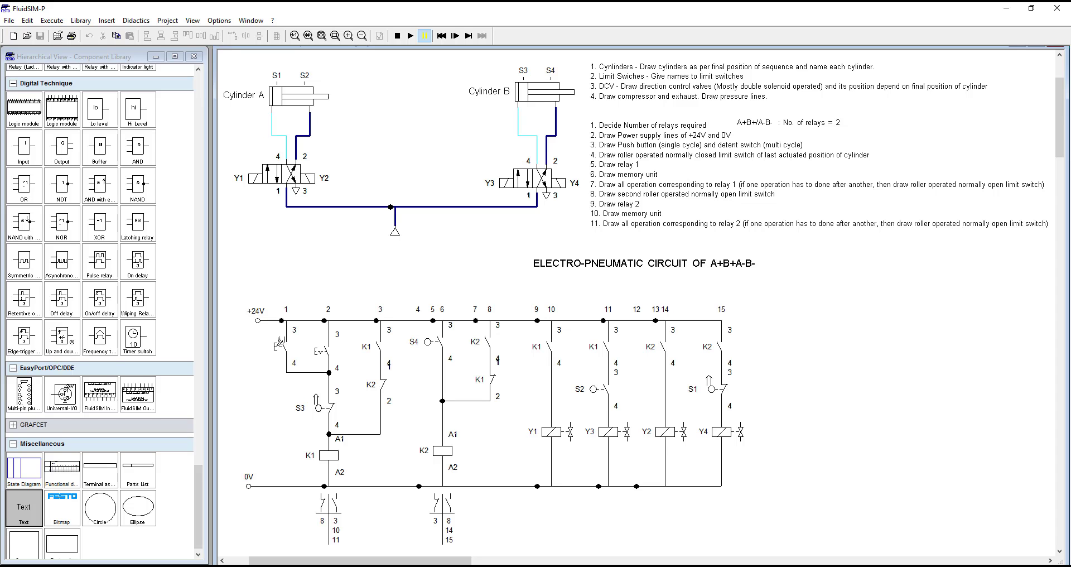
Actuate the single-cycle push button in the paused simulation and advance the simulation in single steps
left_click(281, 341)
left_click(455, 35)
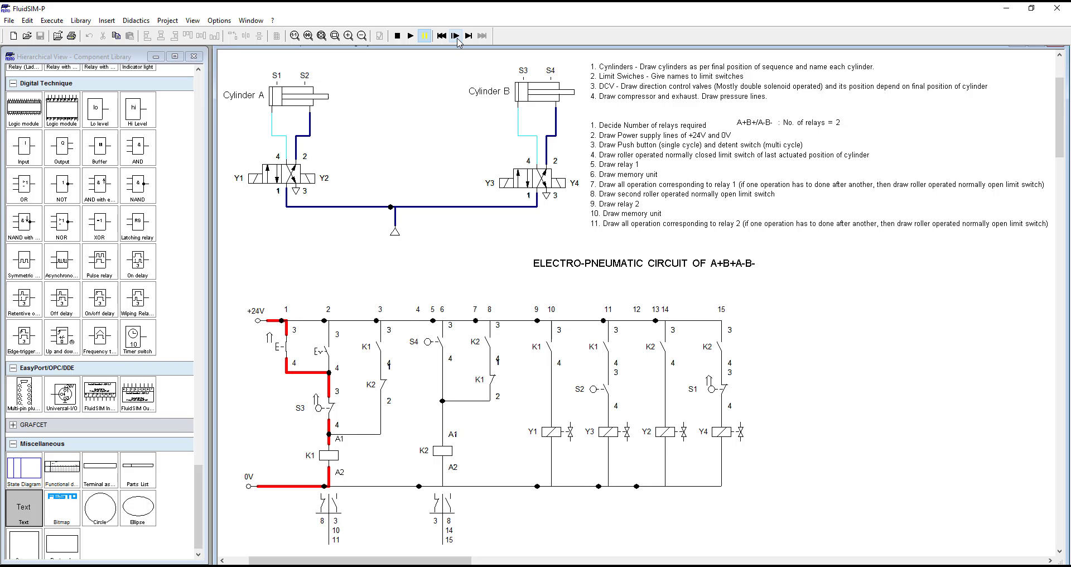